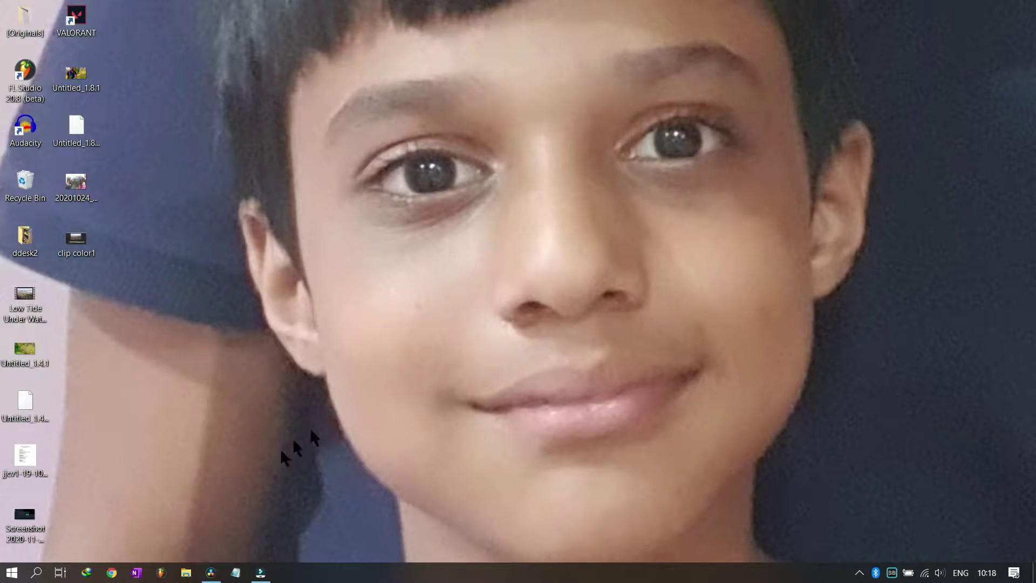
Switch to DaVinci Resolve and color the short blue timeline clip between the green and orange clips green.
left_click(211, 572)
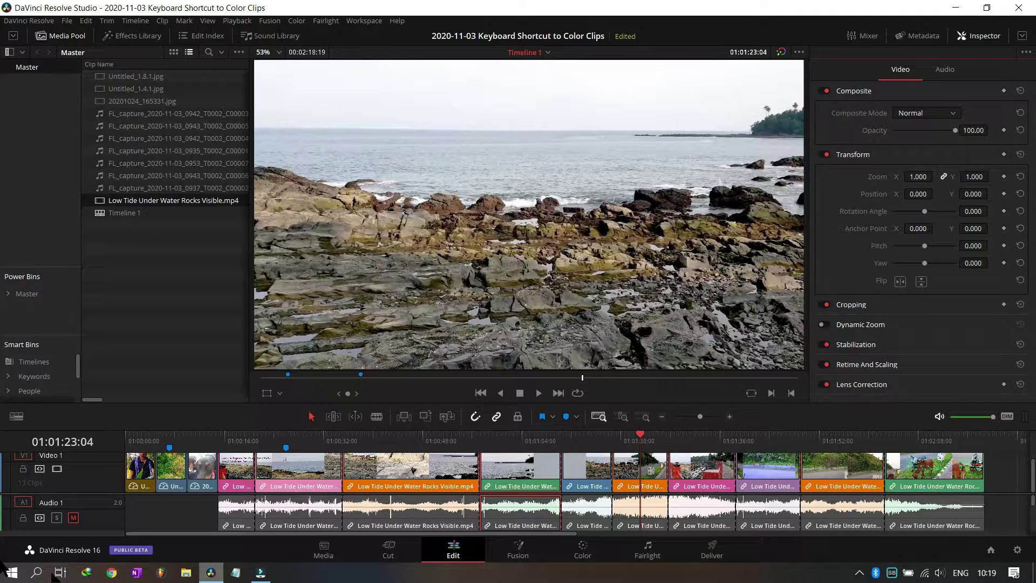
left_click(304, 471)
left_click(390, 466)
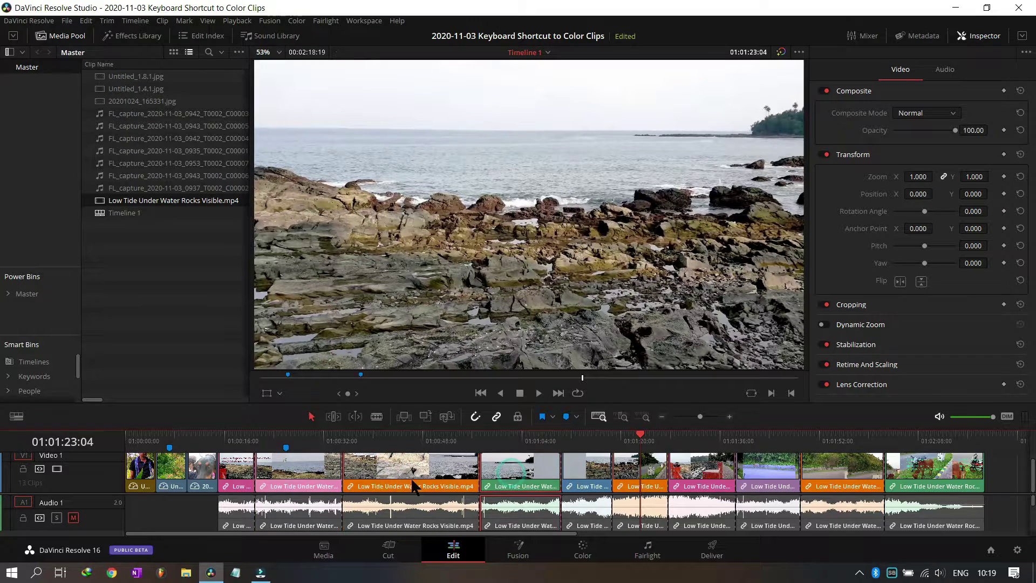
left_click(275, 489)
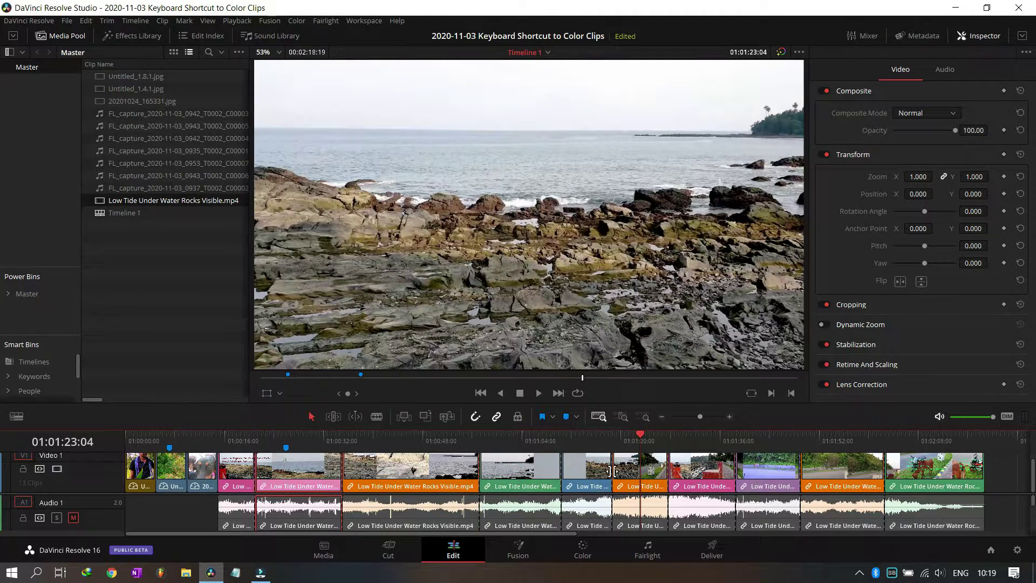
left_click(582, 486)
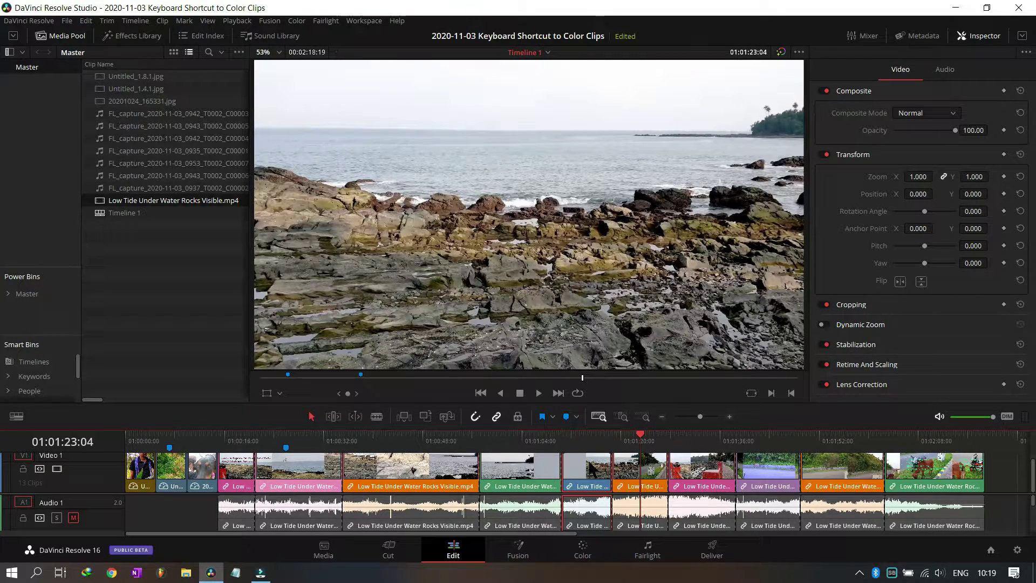
key("alt+1")
Set the clip color of the long orange clip next to the pink clip to Apricot.
left_click(413, 460)
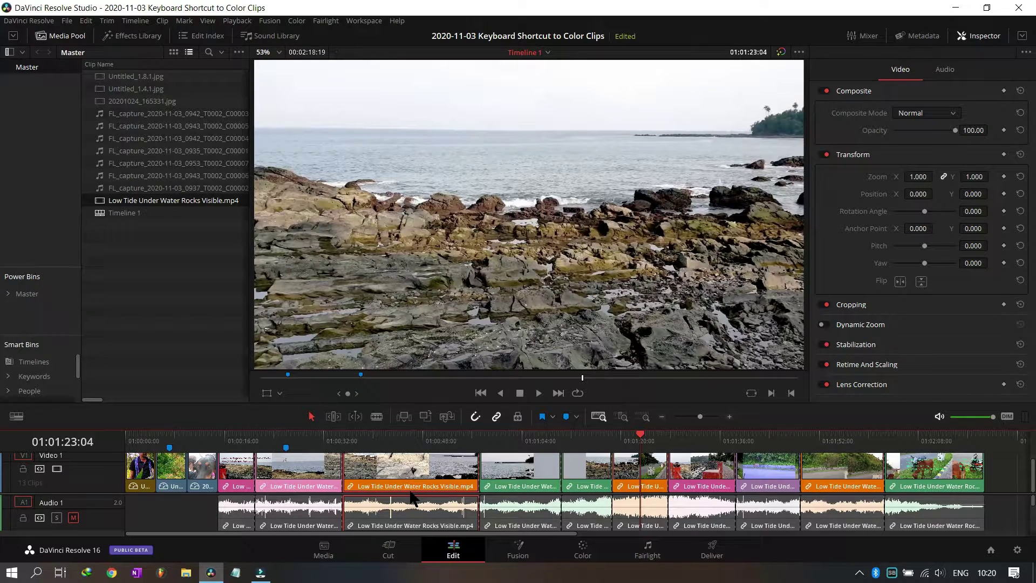
right_click(386, 461)
left_click(380, 464)
right_click(379, 465)
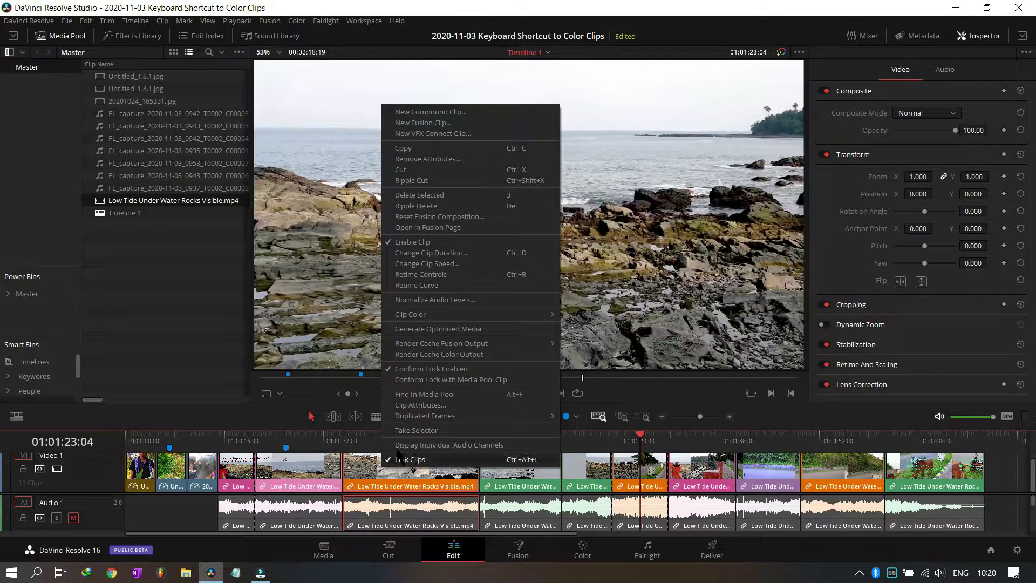
mouse_move(513, 315)
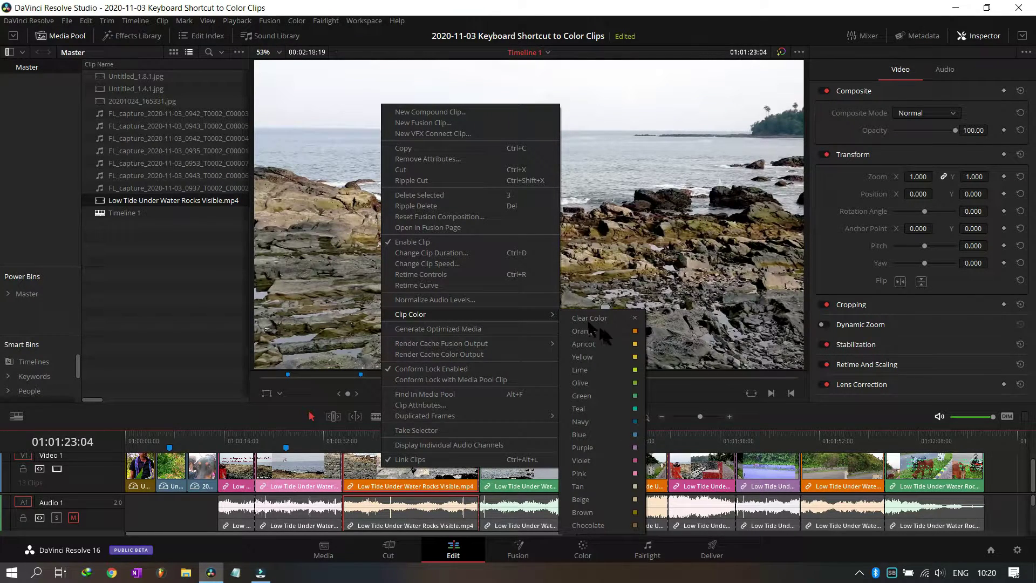
left_click(614, 342)
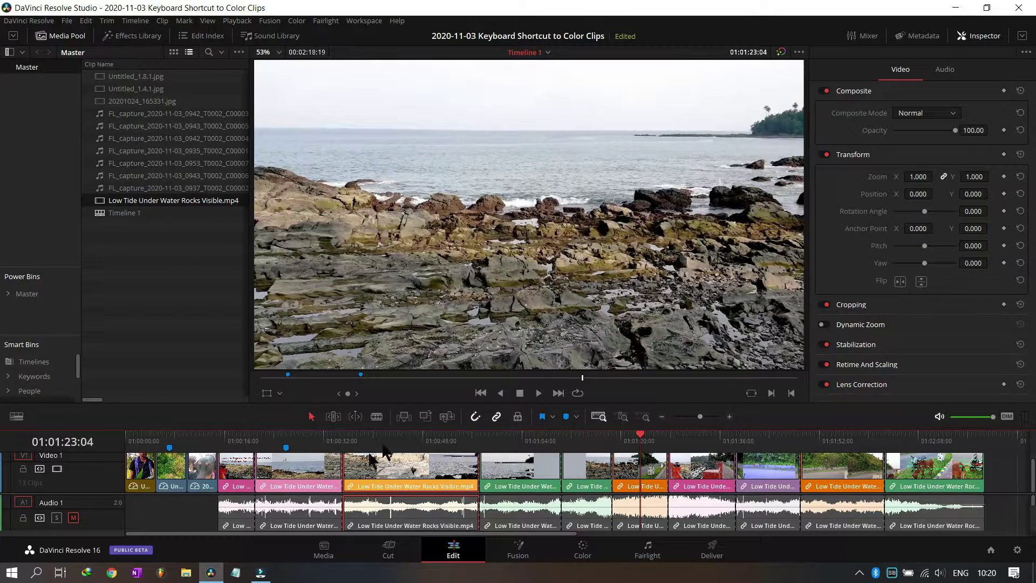
Recolor the long apricot clip as Violet and finally as Purple.
right_click(425, 471)
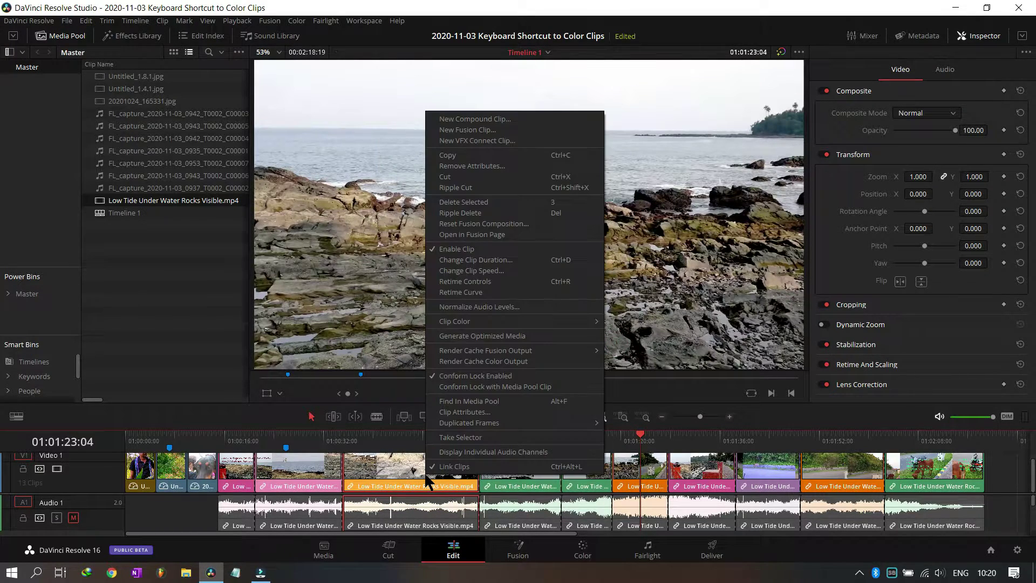
left_click(565, 320)
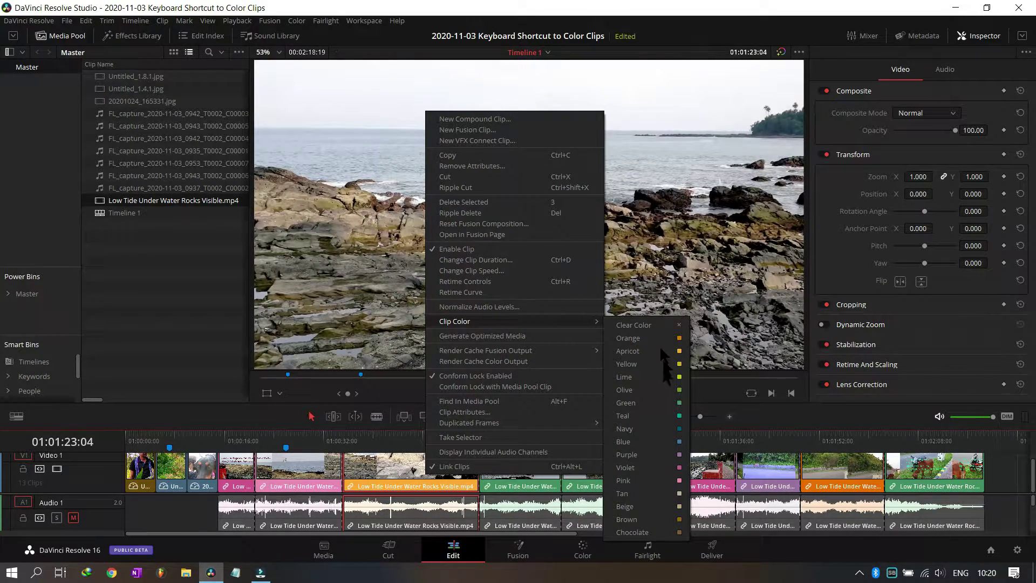
left_click(676, 467)
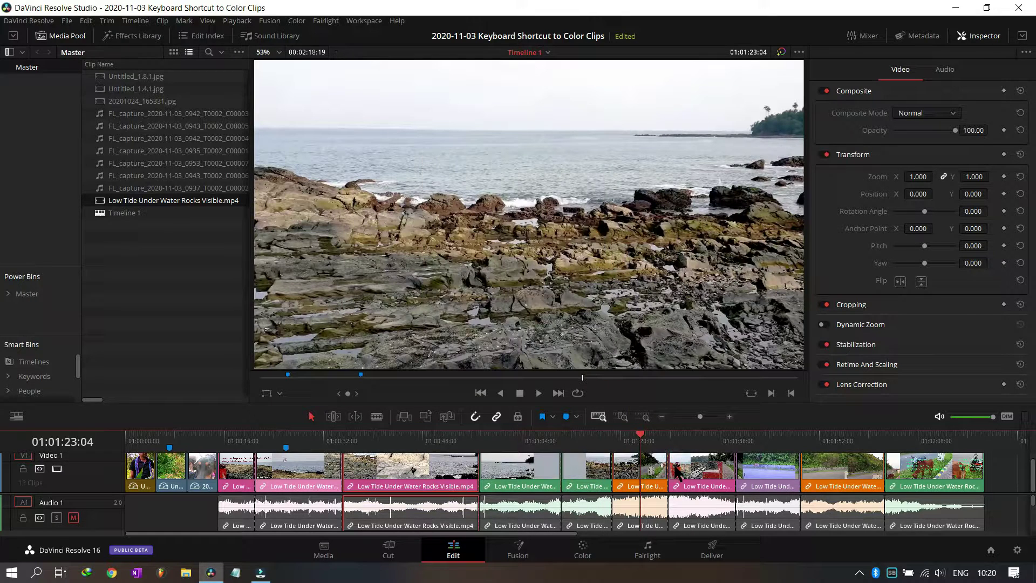
left_click(396, 462)
left_click(395, 455)
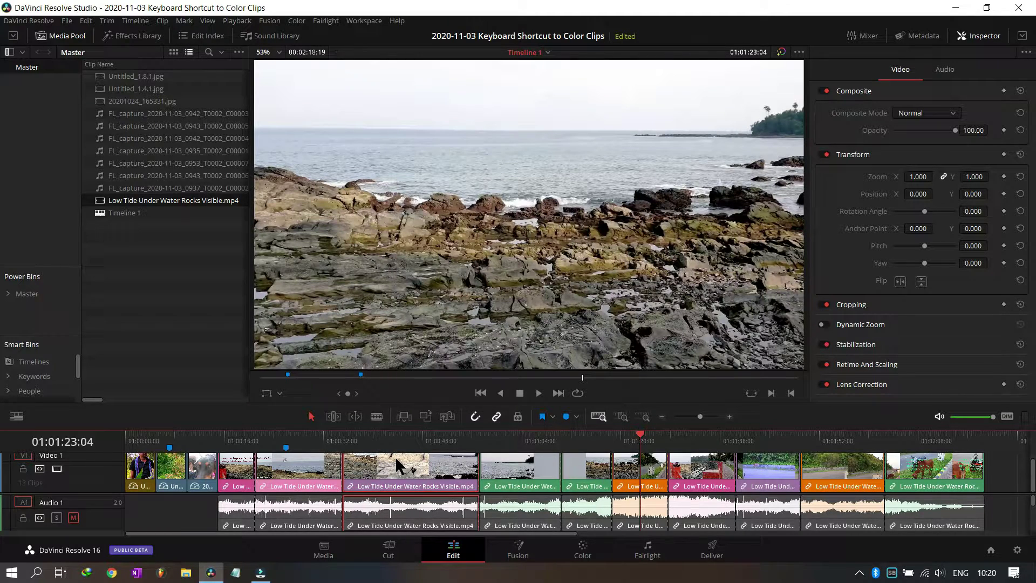
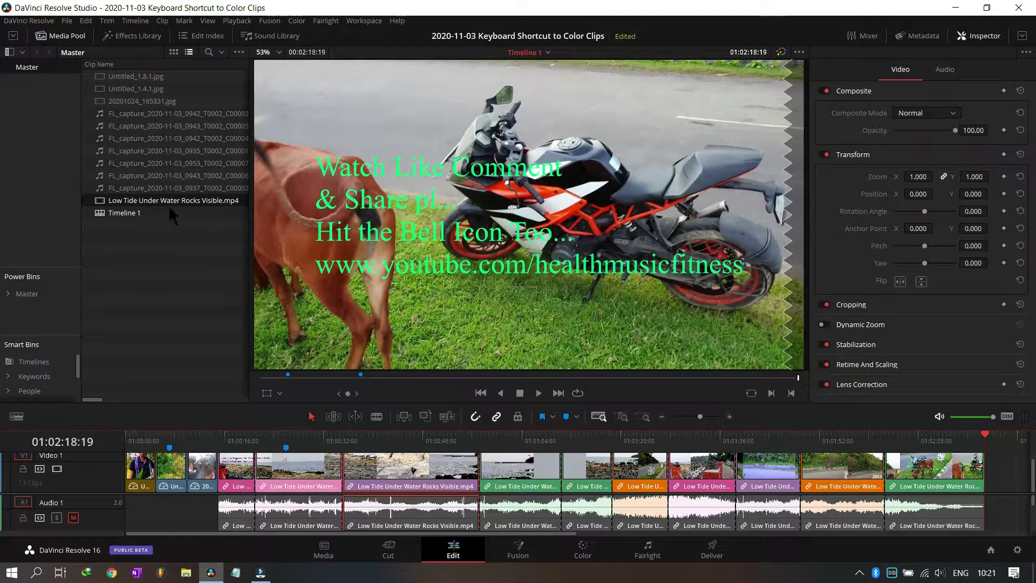
Add Low Tide Under Water Rocks Visible.mp4 to the end of the timeline, directly against the last clip.
left_click_drag(700, 416, 694, 417)
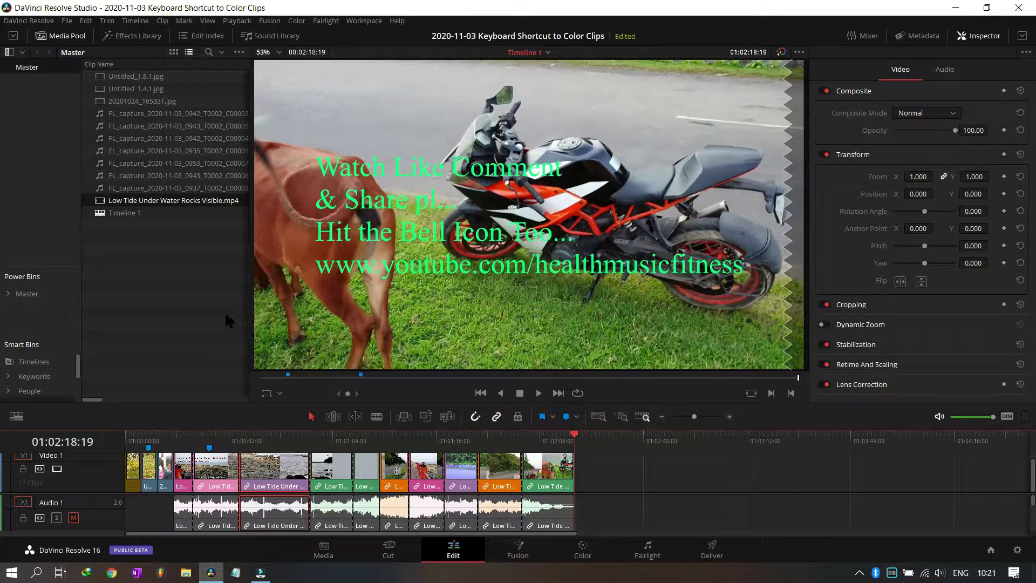
left_click_drag(140, 200, 684, 492)
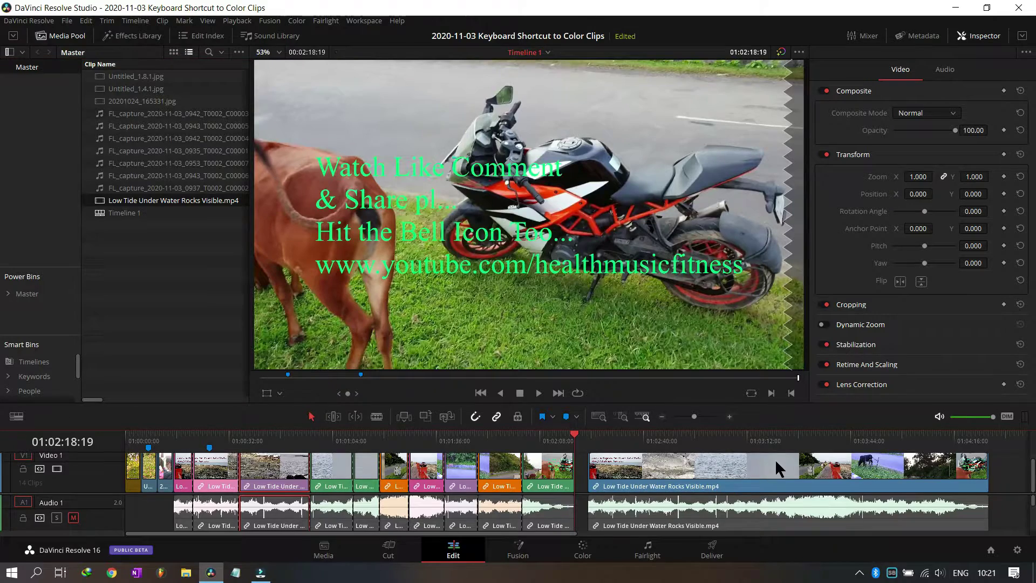
mouse_move(774, 459)
left_mouse_down()
mouse_move(743, 459)
mouse_move(775, 463)
mouse_move(766, 463)
left_mouse_up()
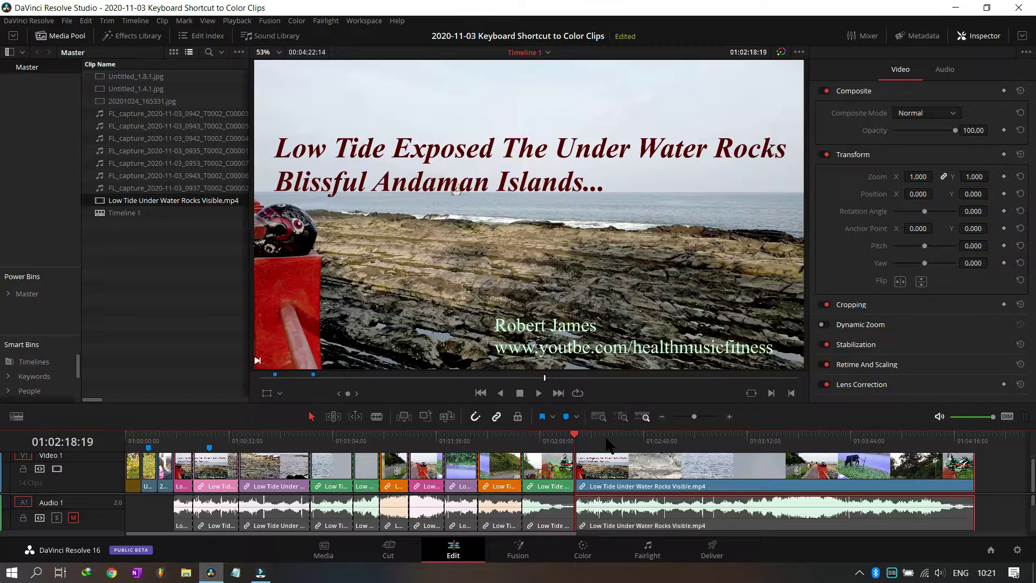
Split the newly added clip at seven points between 01:02:28:12 and 01:03:15:06.
left_click(606, 435)
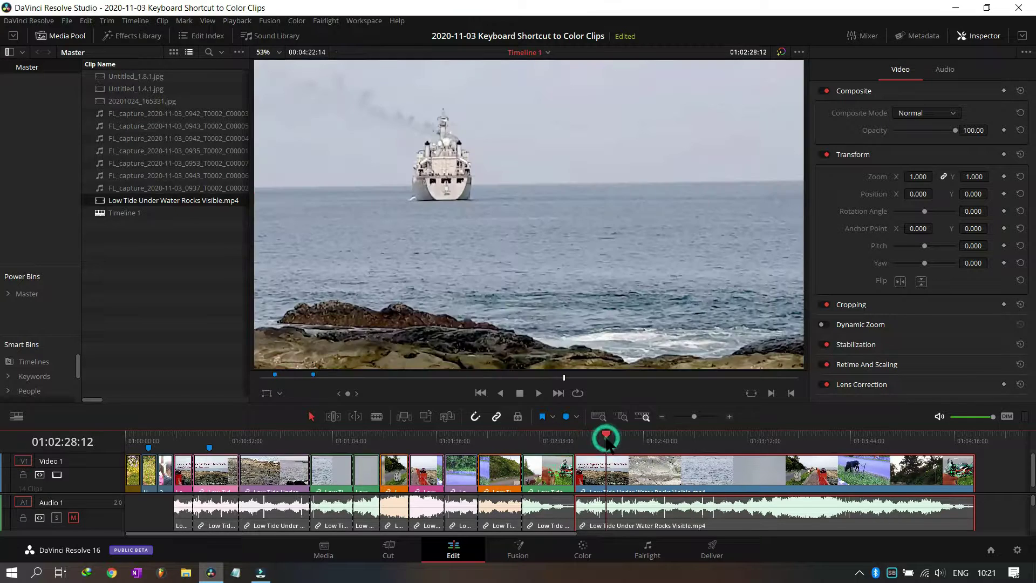
left_click(728, 416)
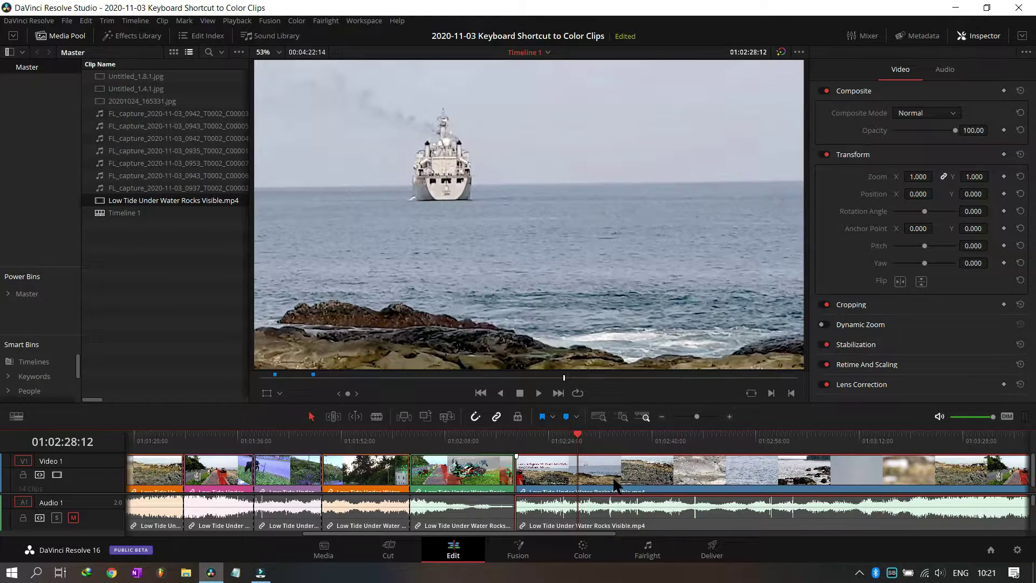
key("ctrl+b")
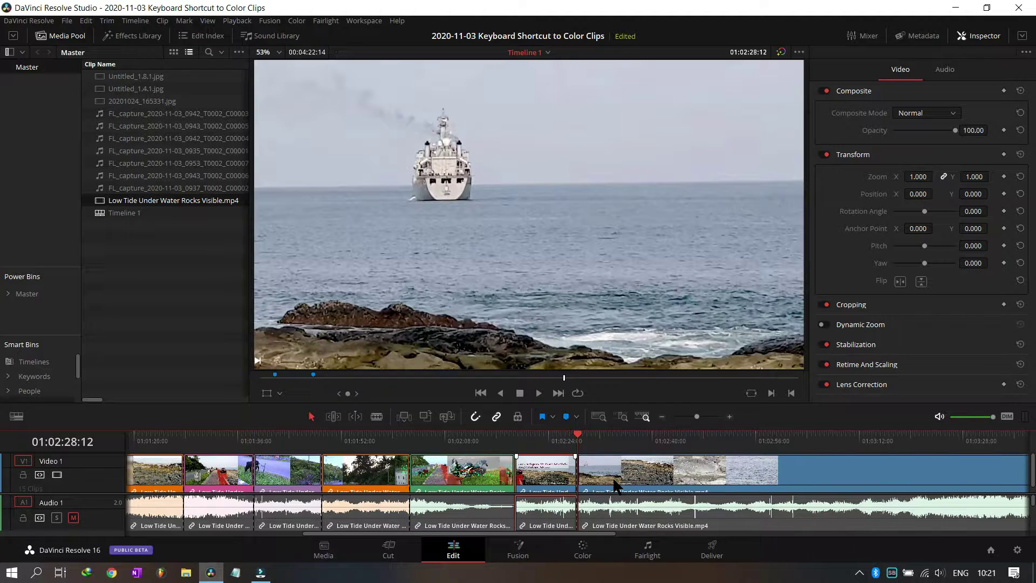
left_click(631, 432)
key("ctrl+b")
left_click(676, 432)
key("ctrl+b")
left_click(722, 432)
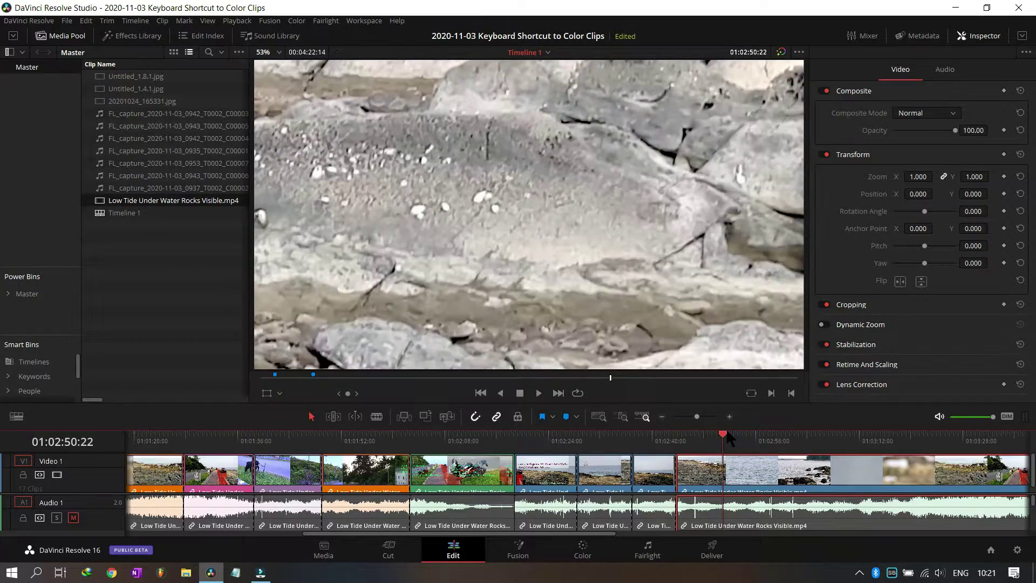
left_click(780, 433)
key("ctrl+b")
left_click(823, 429)
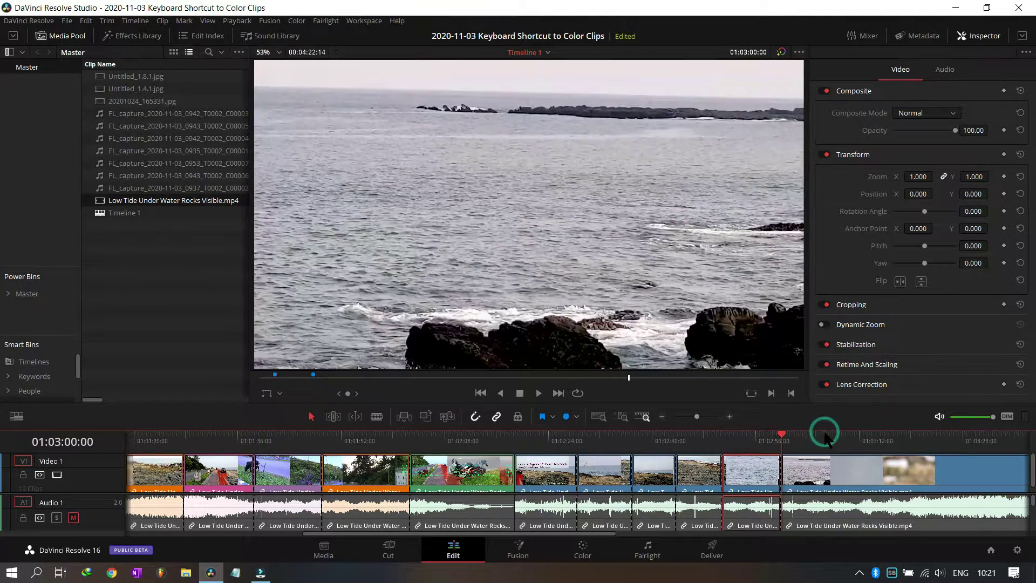
key("ctrl+b")
left_click(881, 434)
key("ctrl+b")
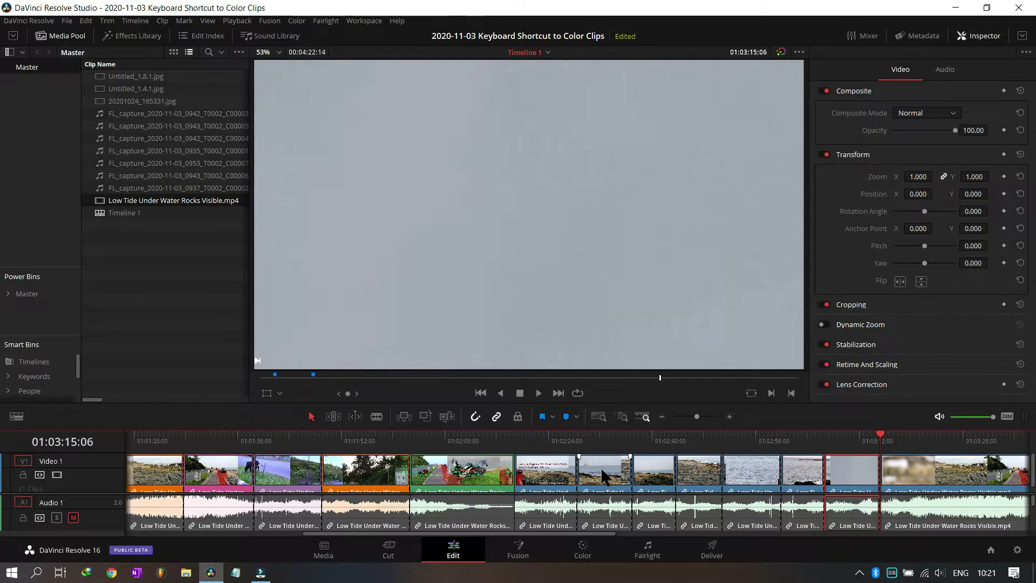
Color the second and fifth pieces of the split clip orange and the fourth piece green.
scroll(603, 477, "down", 1)
left_click(599, 467)
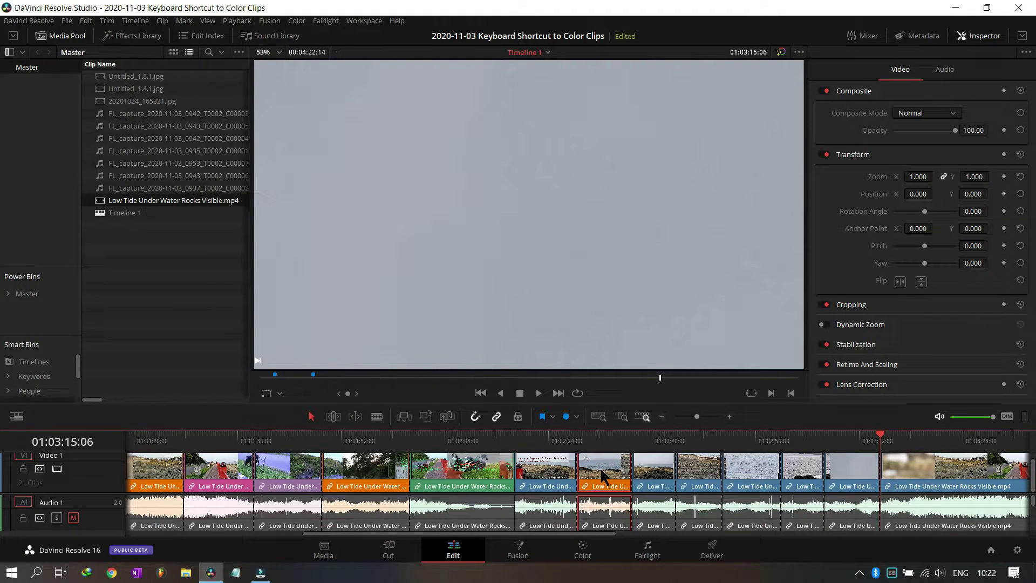
left_click(696, 464)
key("alt+g")
left_click(749, 467)
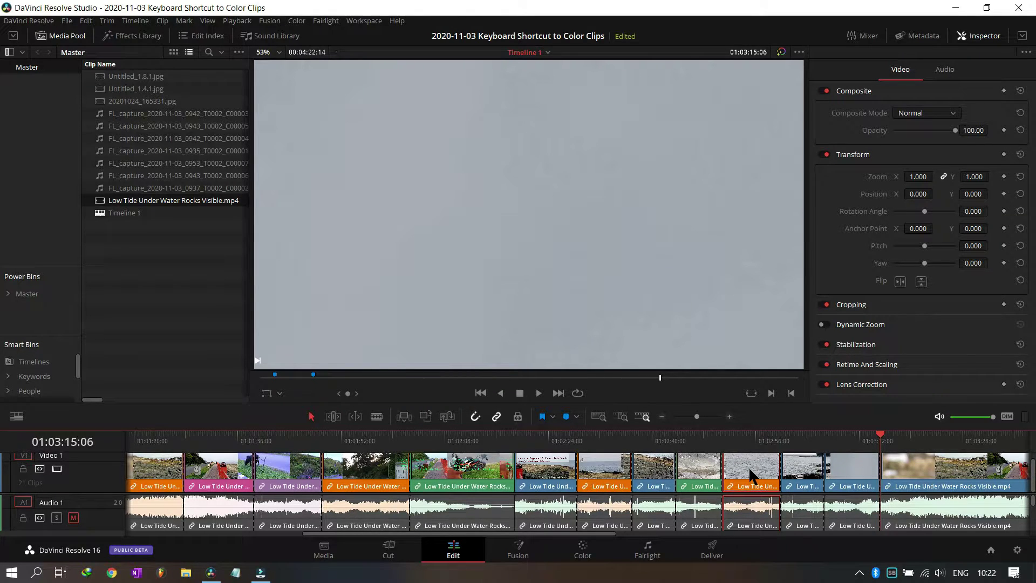
Select the seventh piece and view the current frame full screen twice, returning to the timeline each time.
left_click(868, 464)
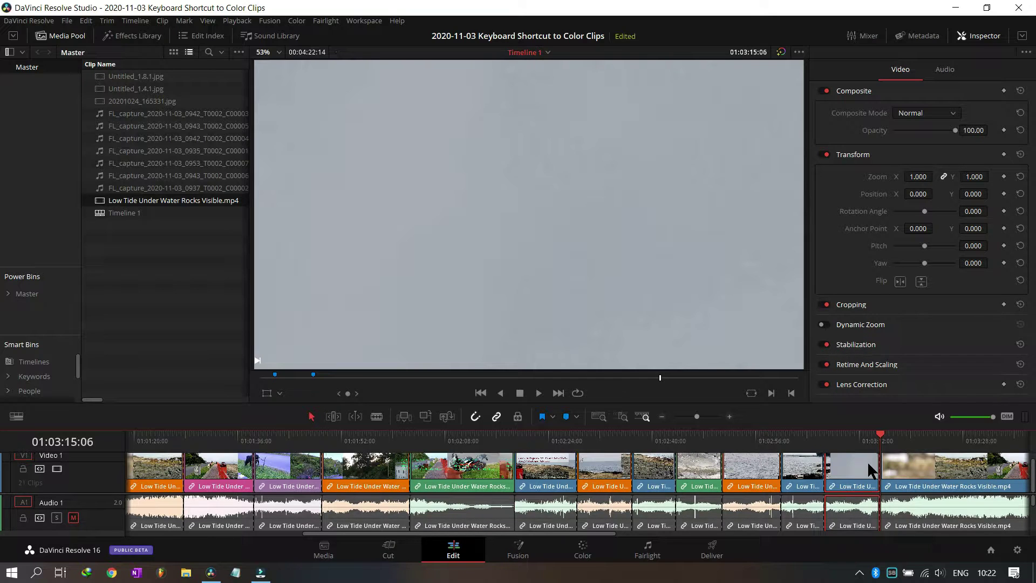
key("ctrl+f")
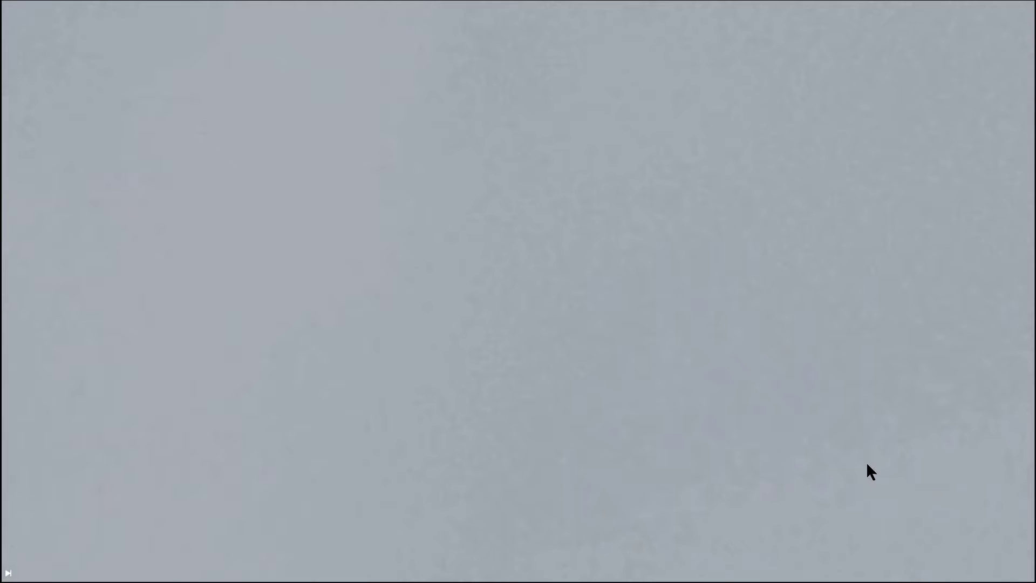
key("ctrl+f")
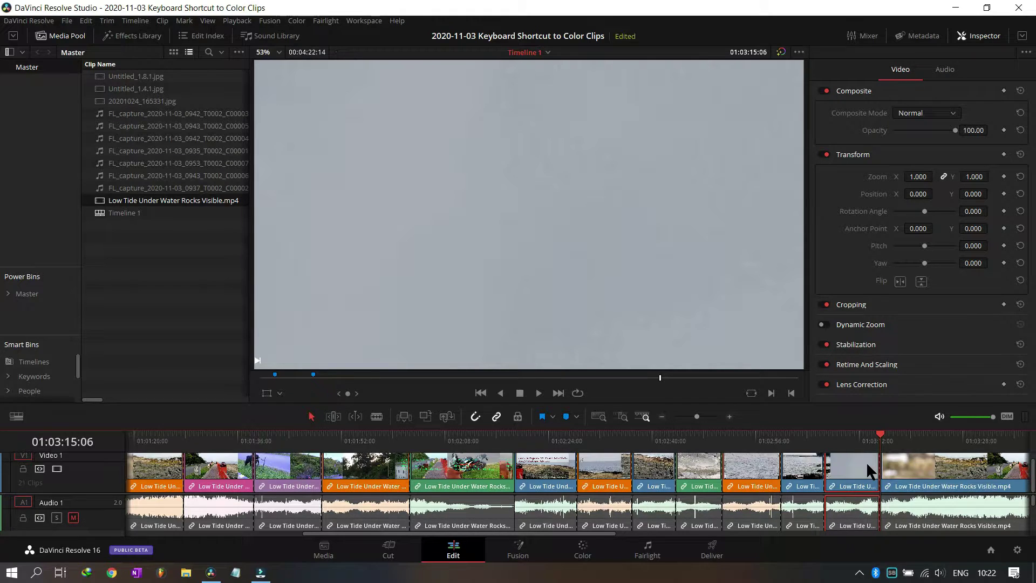
left_click(867, 464)
key("ctrl+f")
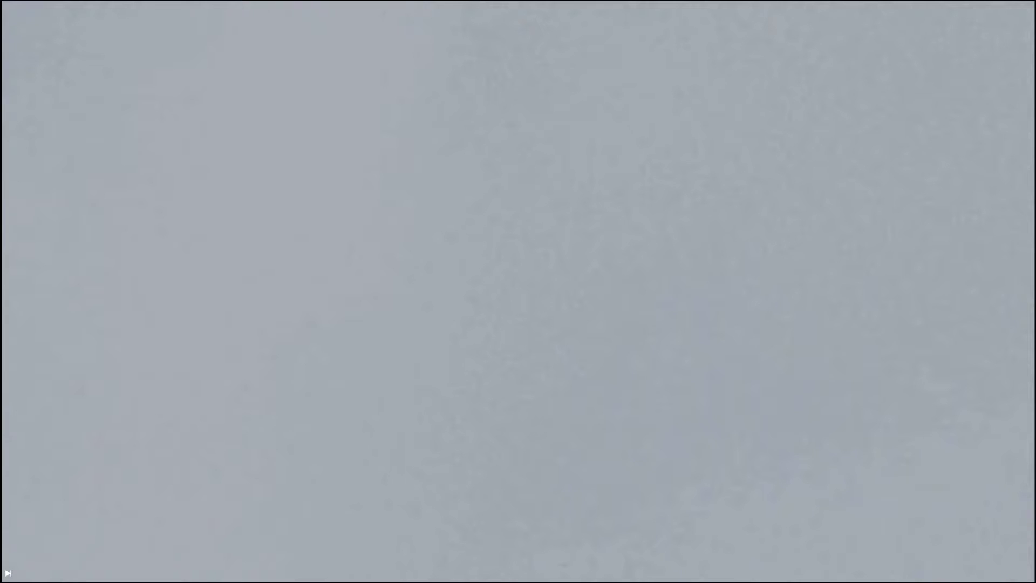
key("ctrl+f")
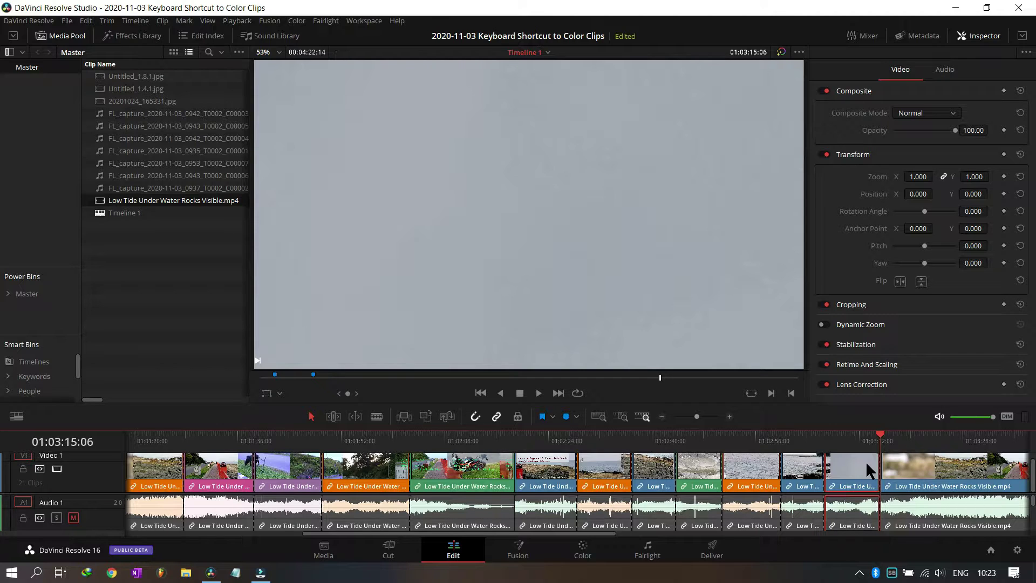
Select the first piece of the split clip and move the playhead to 01:02:22:20.
left_click(570, 470)
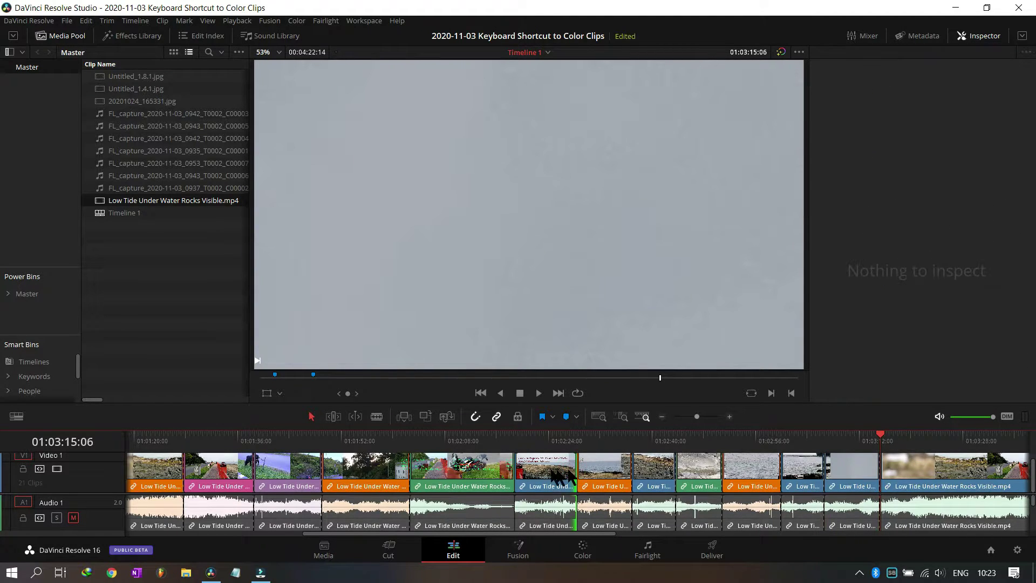
left_click(541, 435)
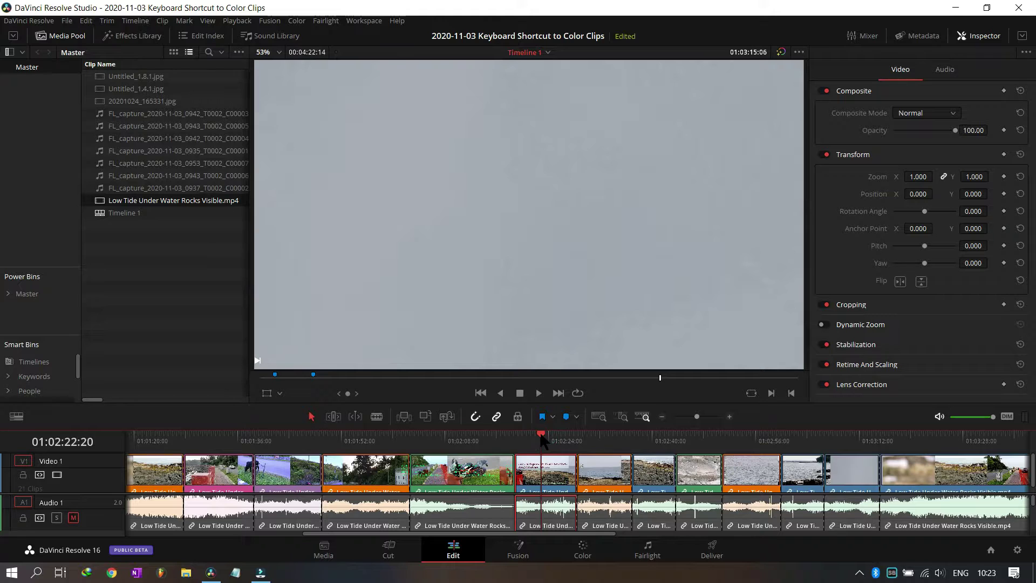